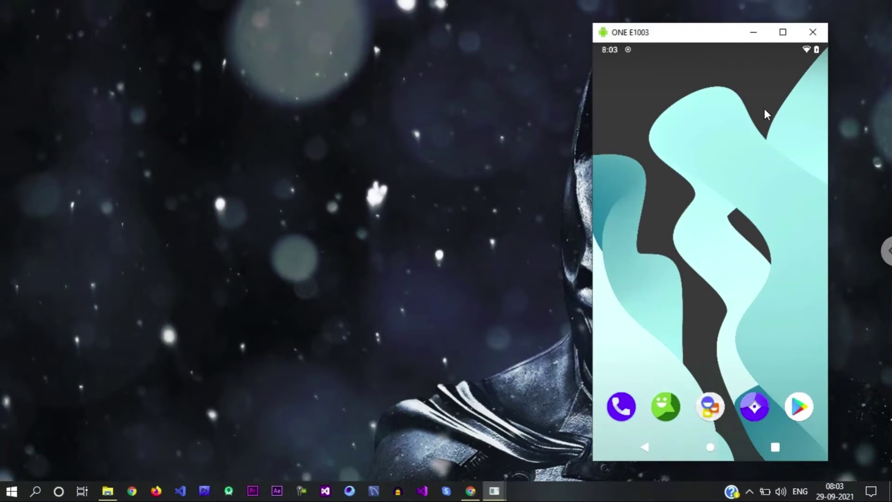
# Try to enable developer mode through the build number entry in the phone's About phone settings.
pyautogui.moveTo(765, 108); pyautogui.dragTo(807, 226)
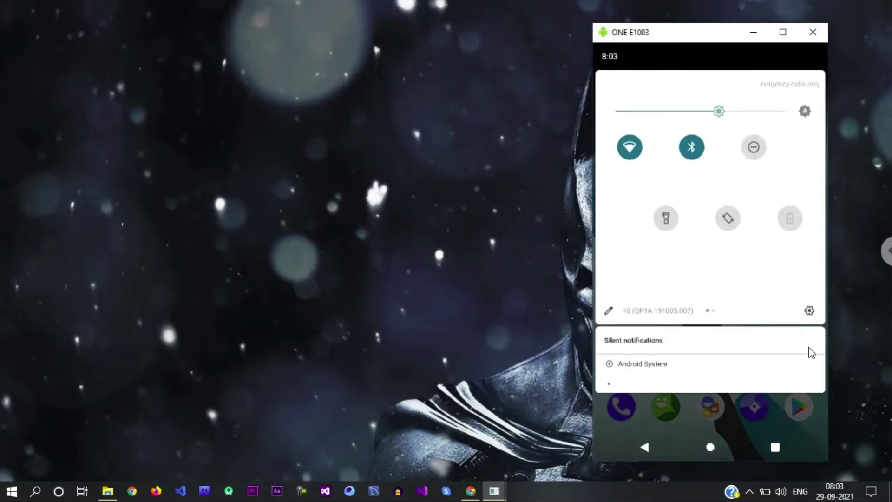
pyautogui.click(812, 362)
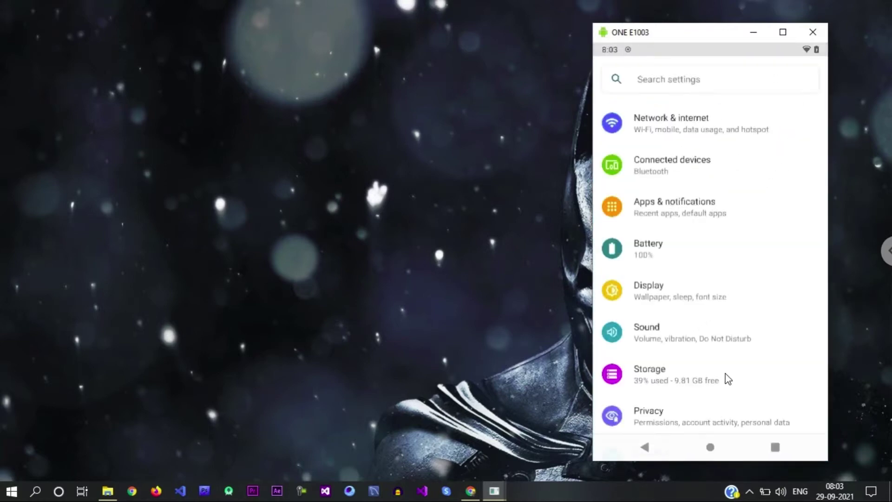
pyautogui.scroll(-5, 713, 225)
pyautogui.click(685, 418)
pyautogui.scroll(-8, 713, 394)
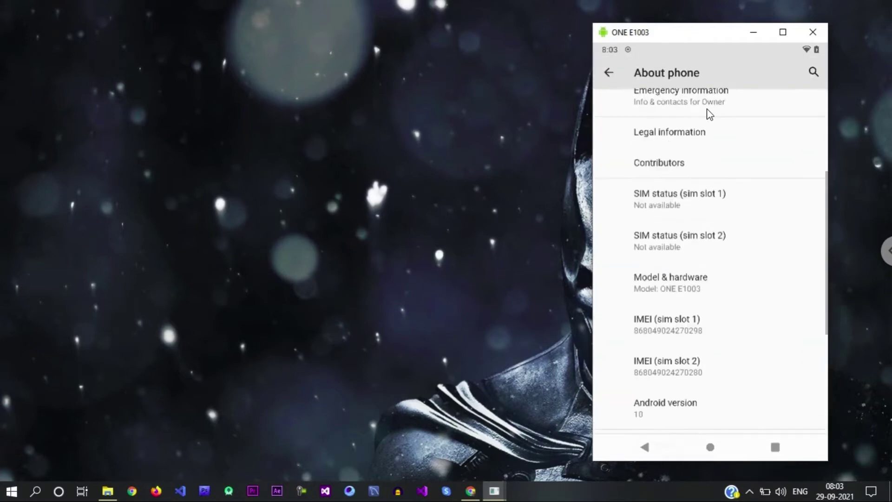
pyautogui.click(696, 403)
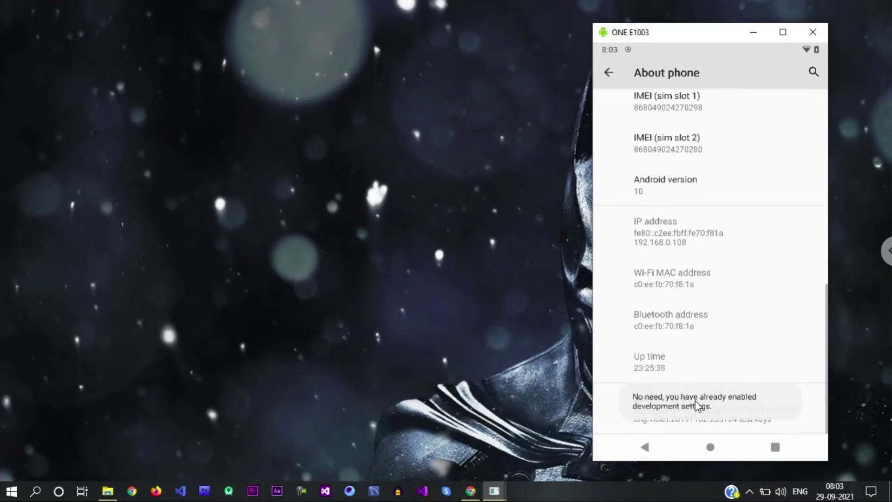
pyautogui.click(645, 450)
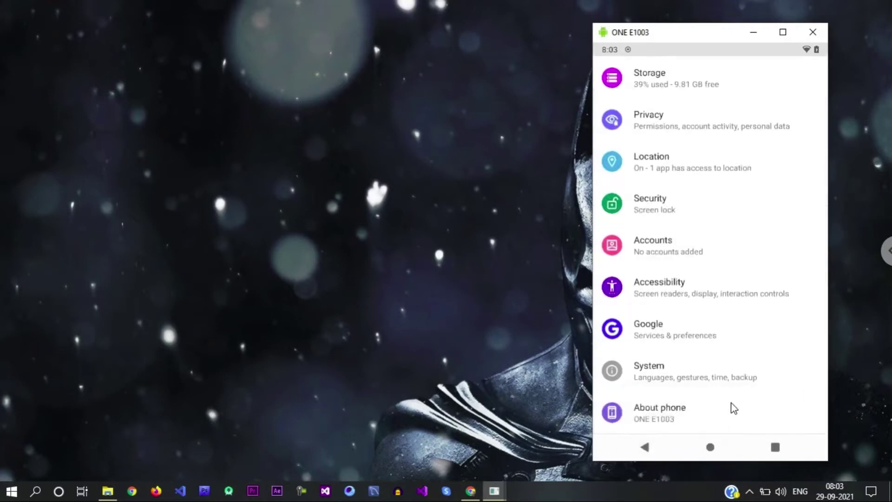
# Check the Android debugging setting in the phone's Developer options and return to the phone's home screen.
pyautogui.click(712, 378)
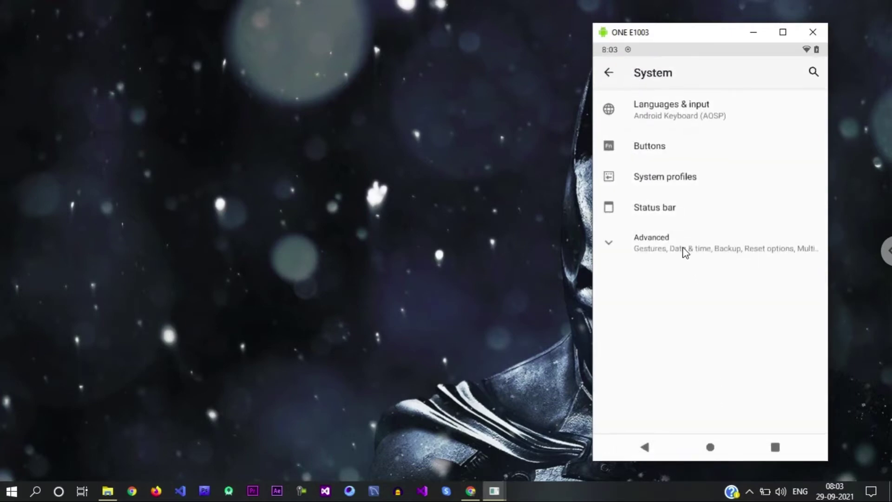
pyautogui.click(684, 251)
pyautogui.scroll(-2, 702, 395)
pyautogui.click(745, 379)
pyautogui.scroll(-5, 697, 288)
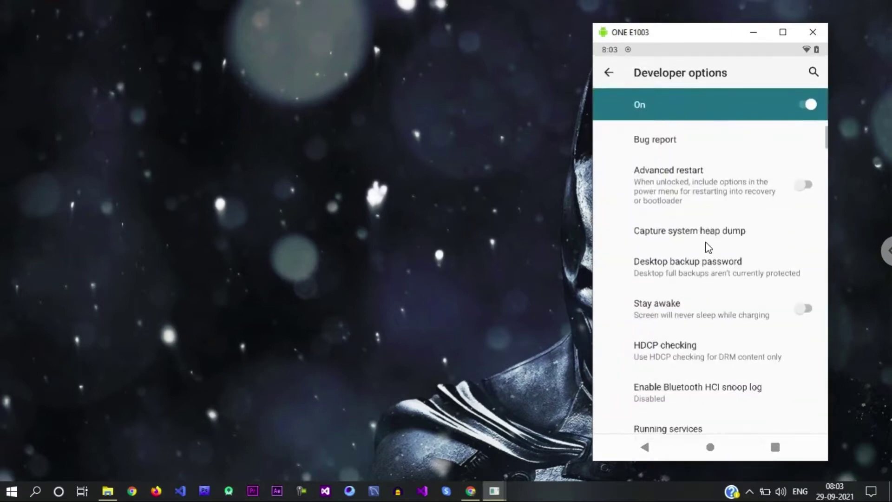
pyautogui.moveTo(732, 320); pyautogui.dragTo(713, 146)
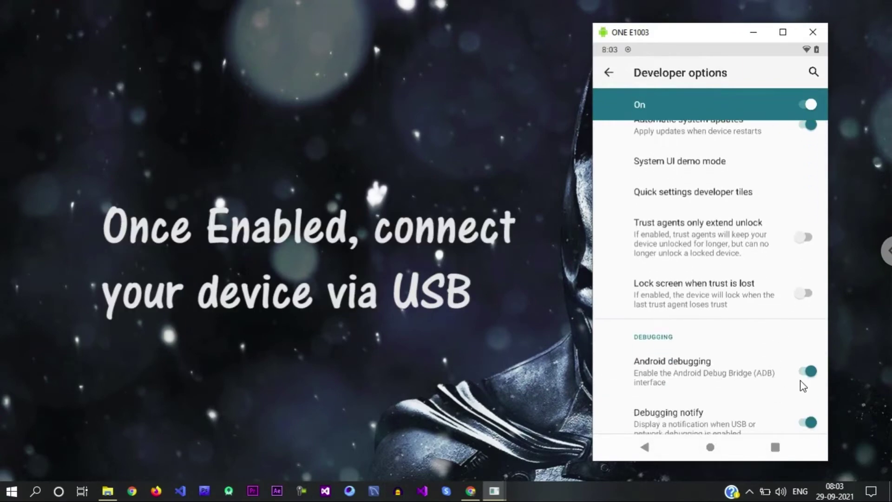
pyautogui.click(712, 449)
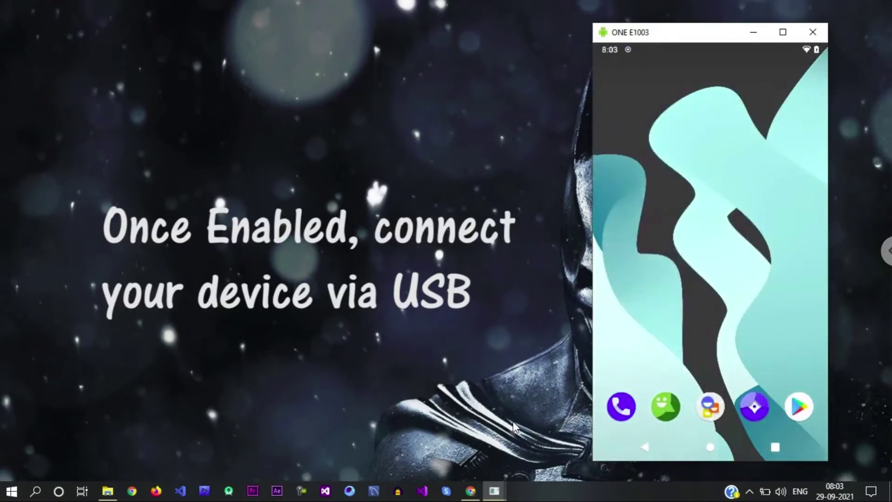
# Close the mirrored phone window and open the Genymobile/scrcpy GitHub repository from the Google results in Chrome.
pyautogui.click(813, 33)
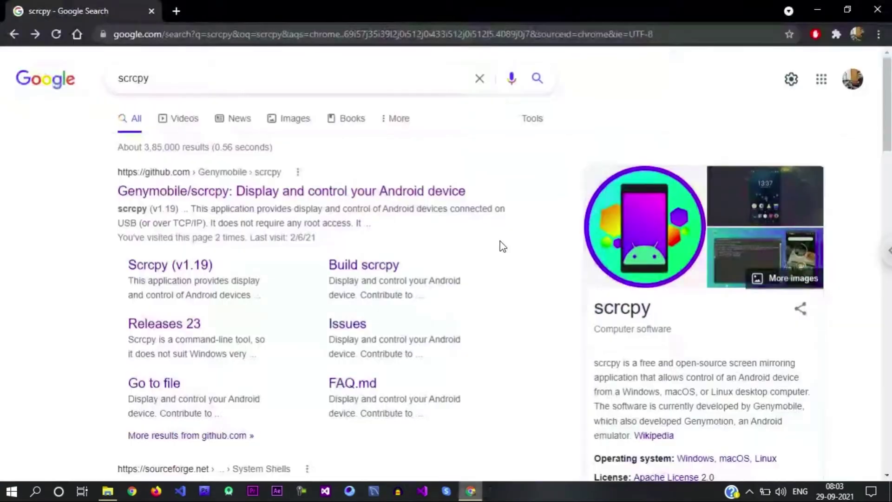
pyautogui.click(471, 491)
pyautogui.doubleClick(134, 79)
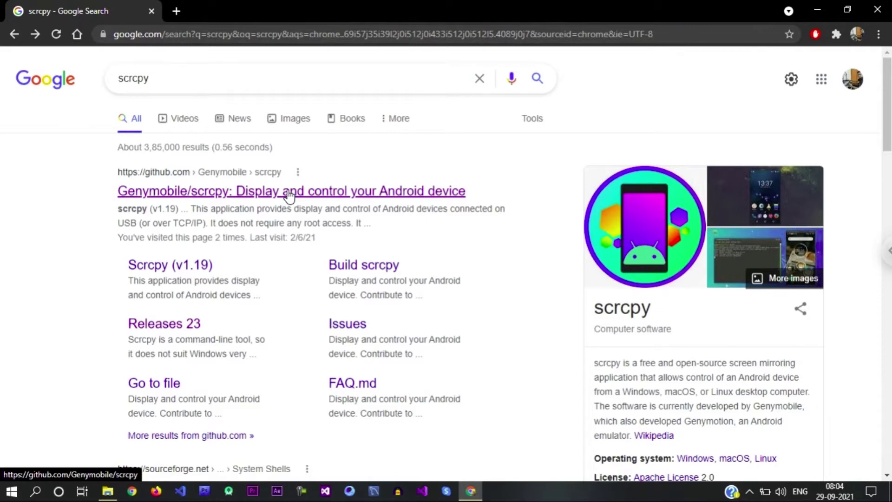
pyautogui.middleClick(290, 195)
pyautogui.click(229, 9)
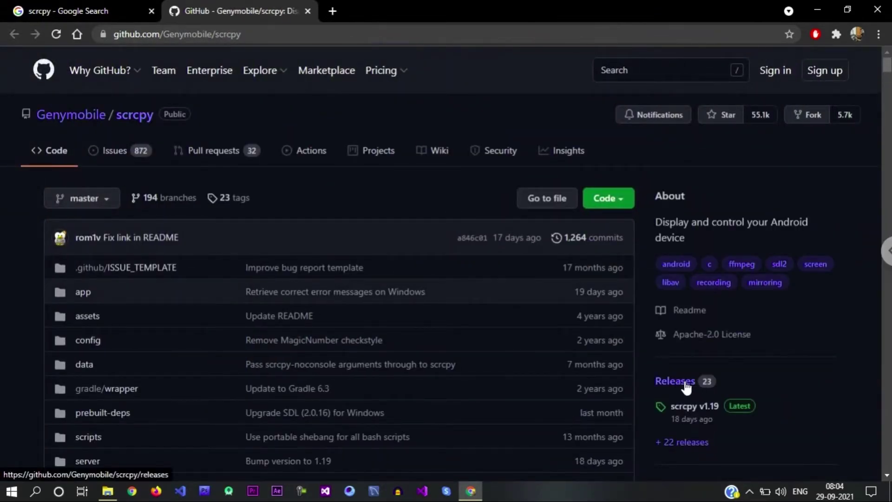
# Open the repository's Releases page in a new tab and find the downloadable assets of scrcpy v1.19.
pyautogui.rightClick(676, 382)
pyautogui.click(738, 237)
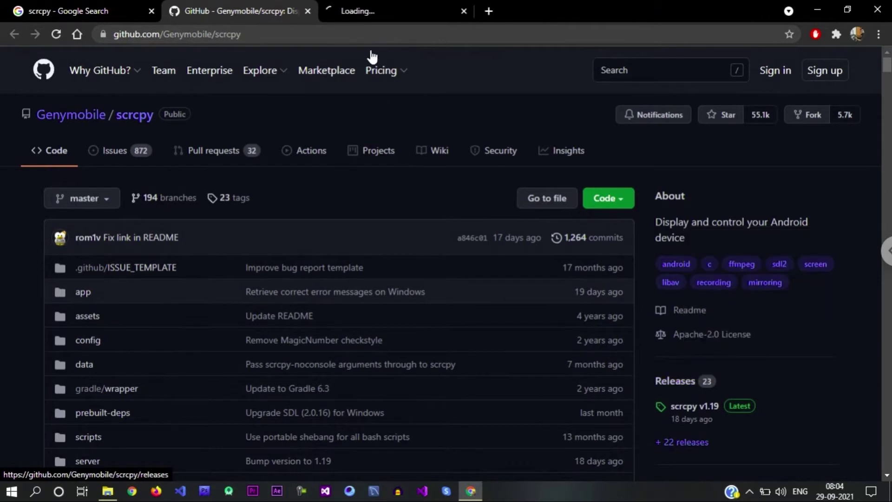
pyautogui.click(368, 11)
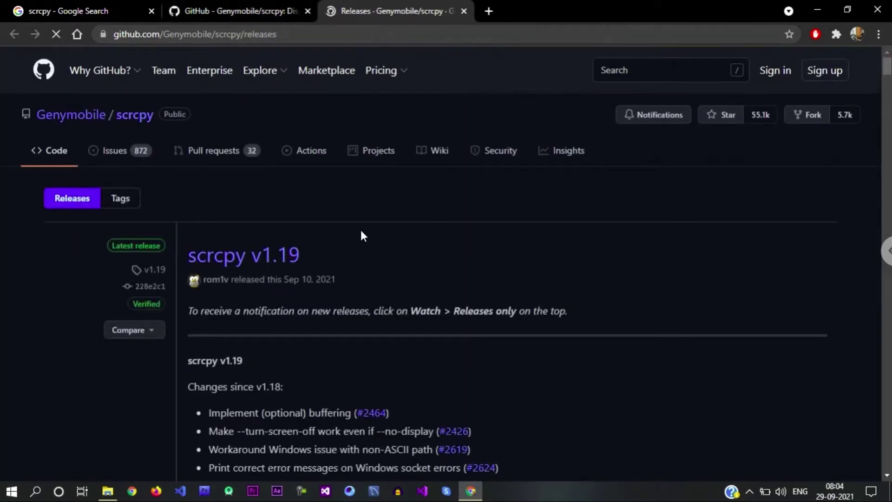
pyautogui.moveTo(311, 259); pyautogui.dragTo(187, 258)
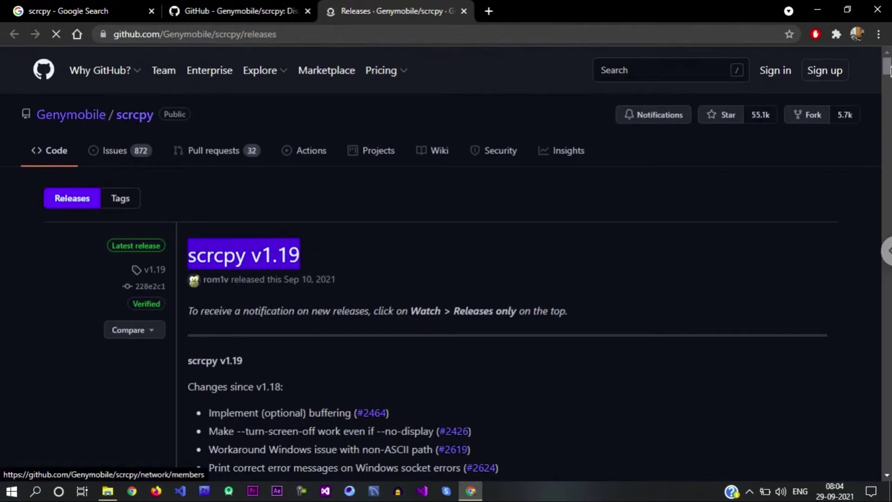
pyautogui.scroll(-12, 887, 106)
pyautogui.moveTo(887, 107)
pyautogui.mouseDown()
pyautogui.moveTo(886, 126)
pyautogui.moveTo(884, 118)
pyautogui.mouseUp()
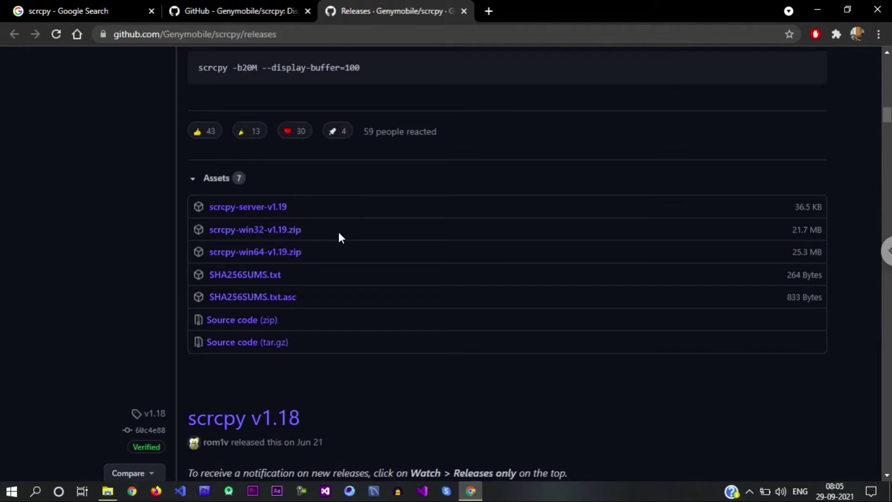
# Examine the README's "Get the app" section for Linux, Windows and macOS, and return to the releases page.
pyautogui.click(235, 7)
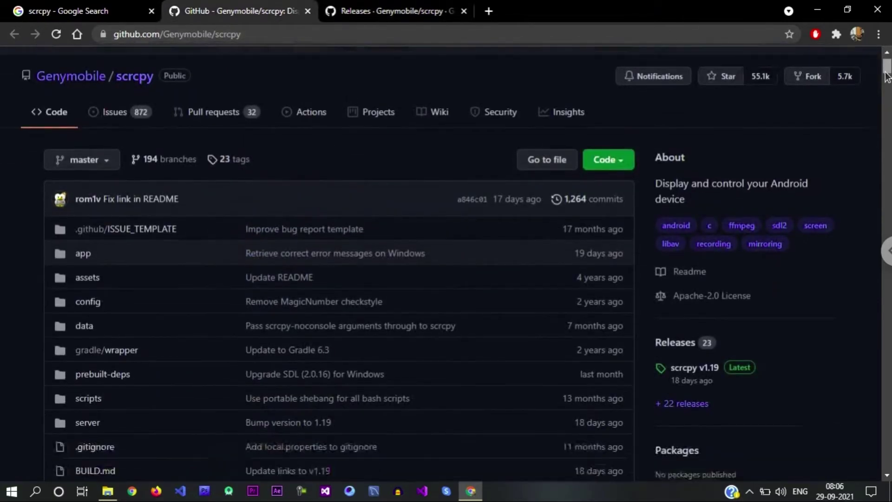
pyautogui.moveTo(887, 76); pyautogui.dragTo(871, 124)
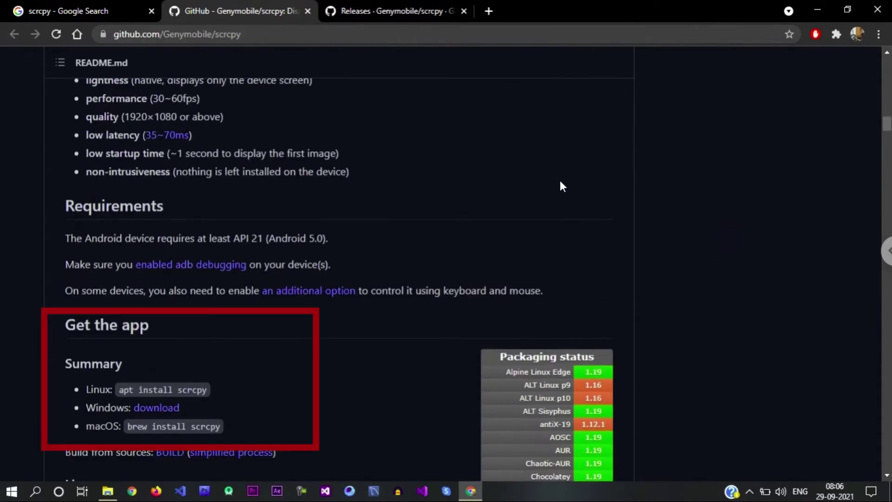
pyautogui.click(379, 9)
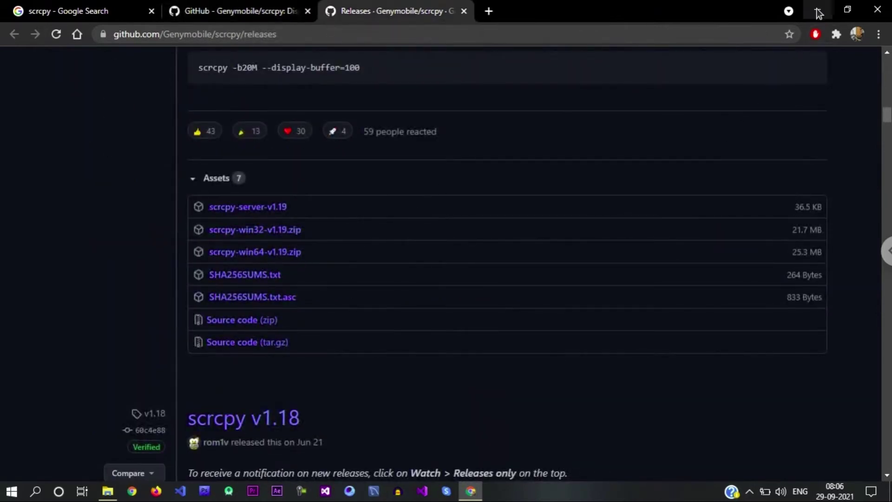
# Extract scrcpy-win64-v1.19.zip directly into the SCR CPY 1_19 downloads folder in File Explorer.
pyautogui.click(109, 491)
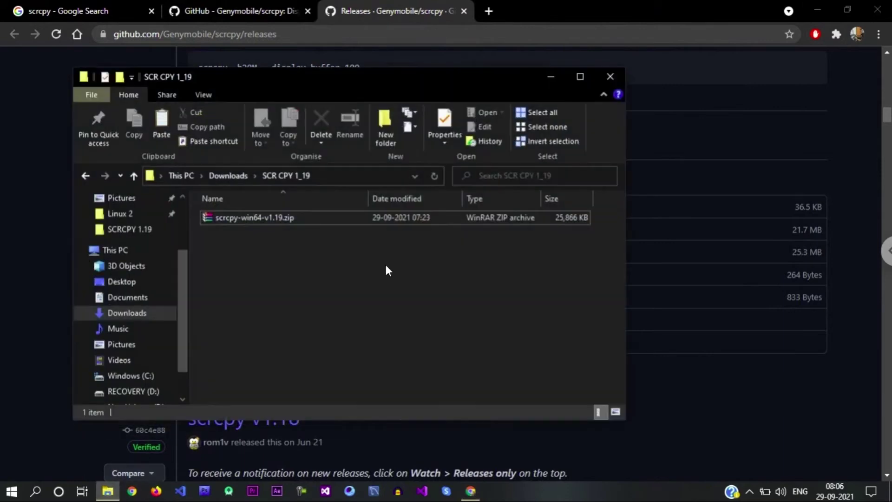
pyautogui.click(274, 219)
pyautogui.rightClick(265, 215)
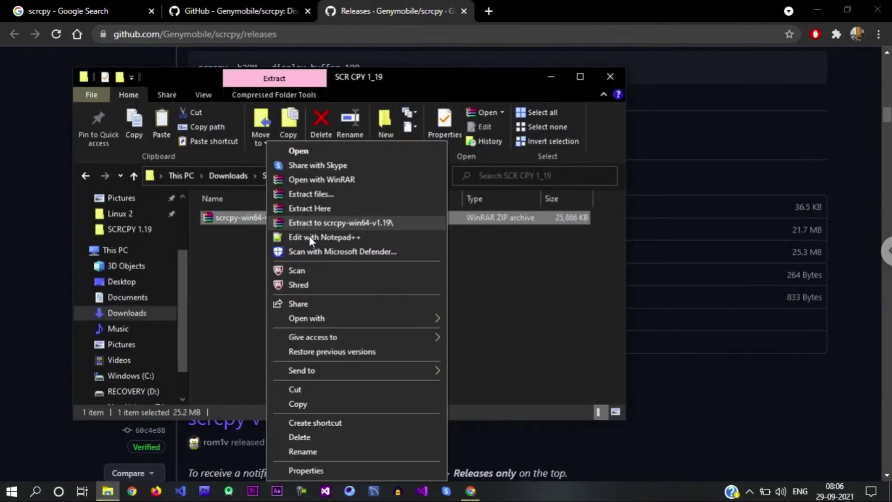
pyautogui.click(327, 209)
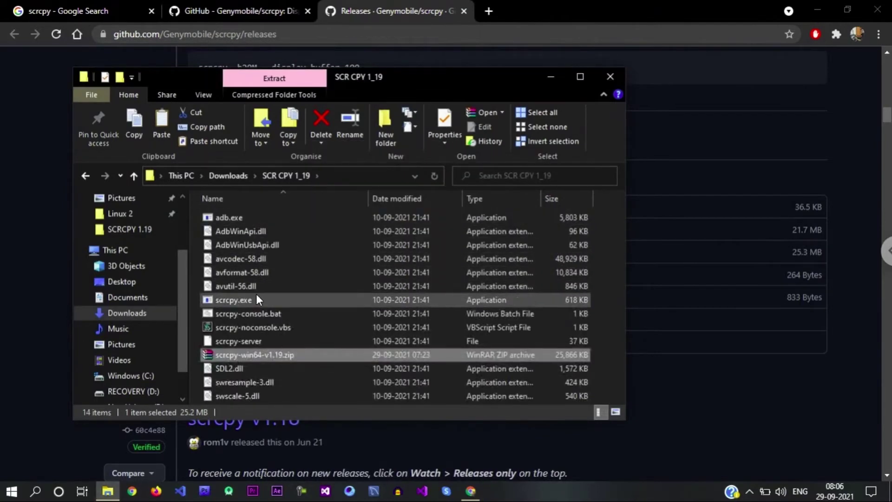
# Launch scrcpy.exe from the extracted files and swipe up on the mirrored phone's lock screen to unlock it.
pyautogui.click(256, 297)
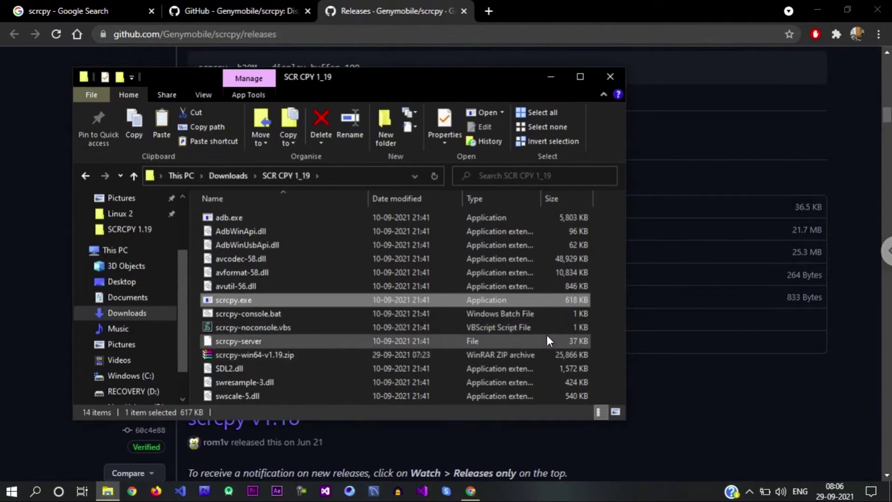
pyautogui.press('Return')
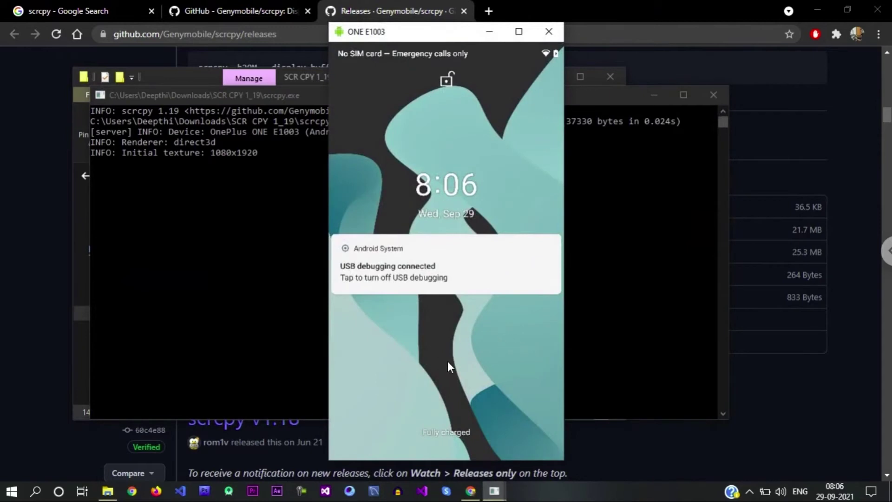
pyautogui.moveTo(448, 361); pyautogui.dragTo(459, 162)
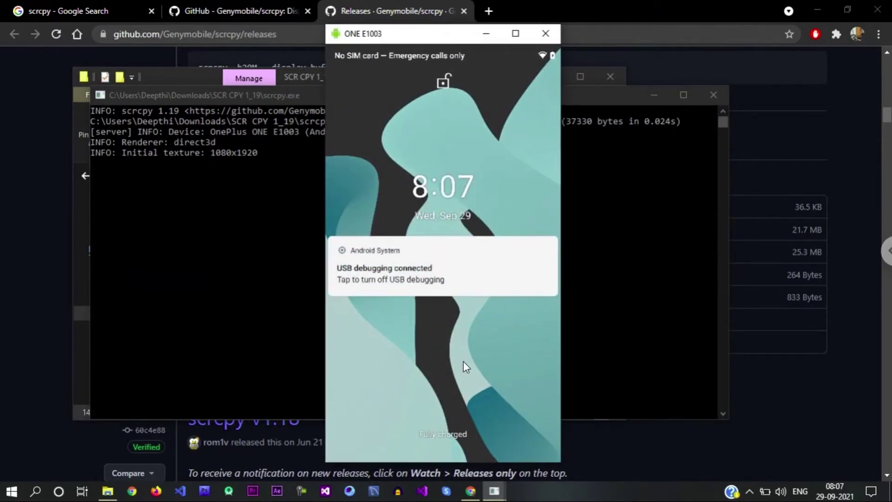
pyautogui.moveTo(428, 312); pyautogui.dragTo(409, 79)
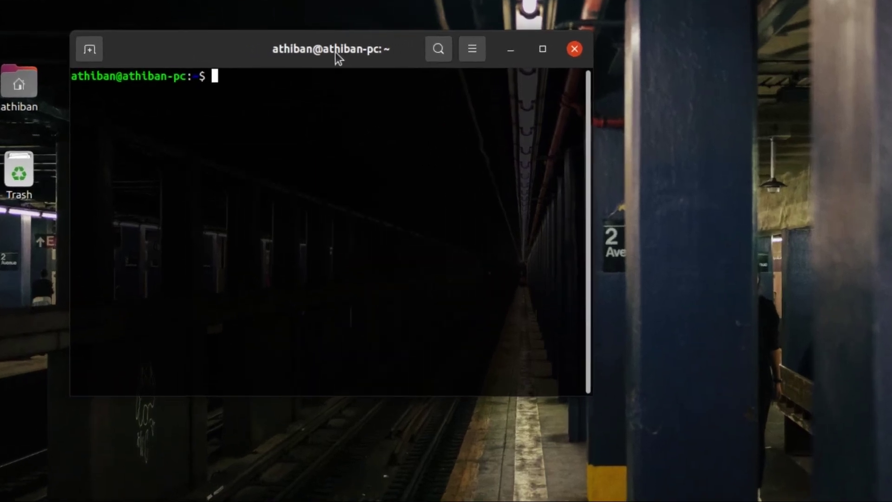
# Install scrcpy in the Ubuntu terminal with "sudo apt install scrcpy", entering the account password for sudo.
pyautogui.write('sud')
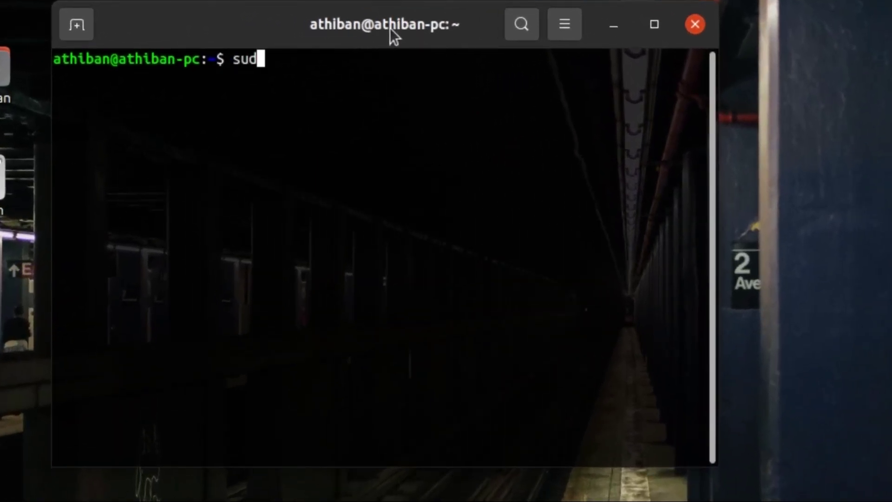
pyautogui.write('o apt ins')
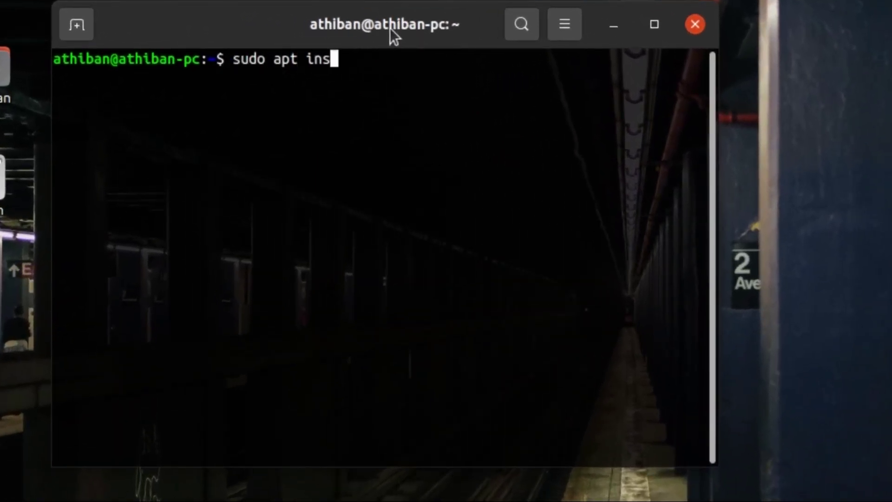
pyautogui.write('tall scrcpy')
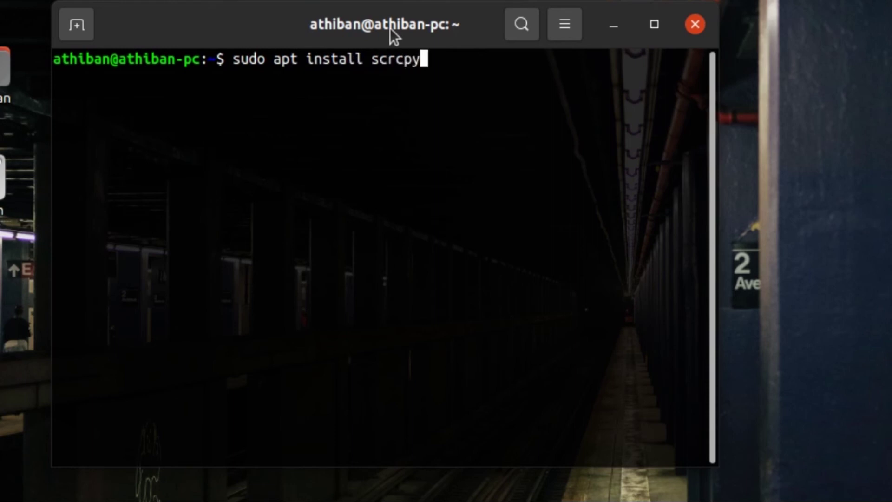
pyautogui.press('Return')
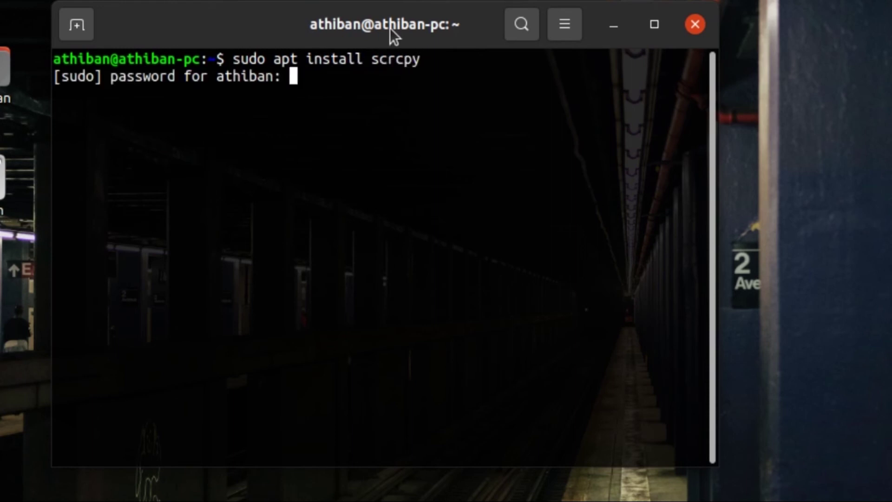
pyautogui.press('Return')
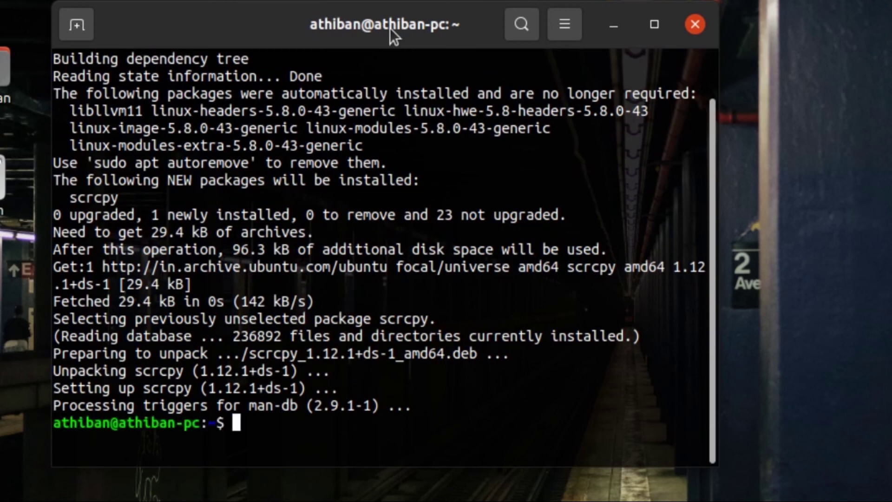
# Run scrcpy from the terminal, place the mirrored phone window beside the terminal, and unlock the phone by swiping up.
pyautogui.write('scrcpy')
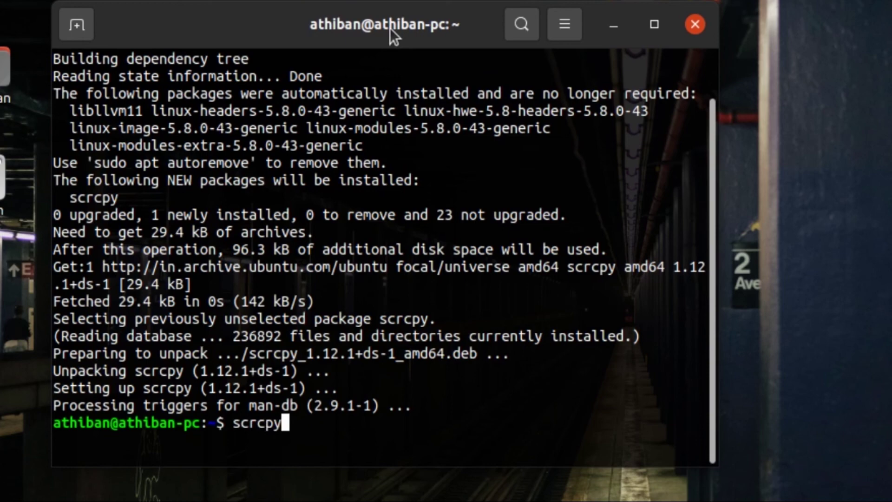
pyautogui.press('Return')
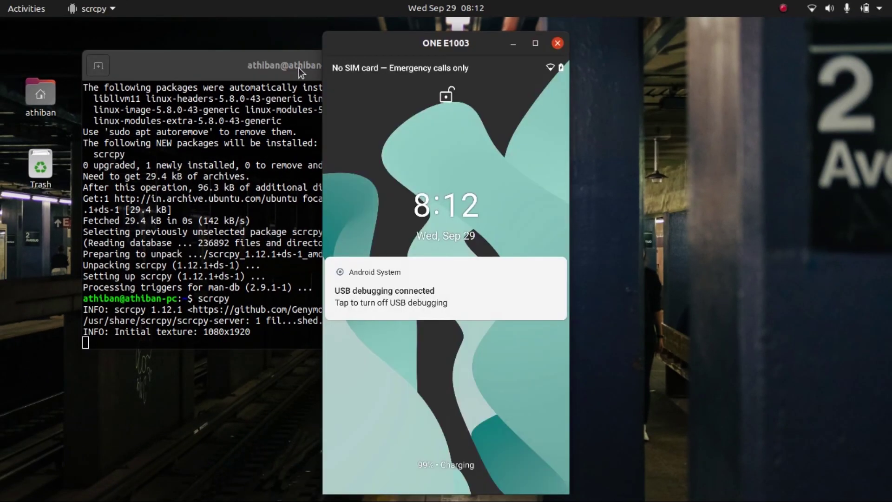
pyautogui.moveTo(446, 42); pyautogui.dragTo(695, 32)
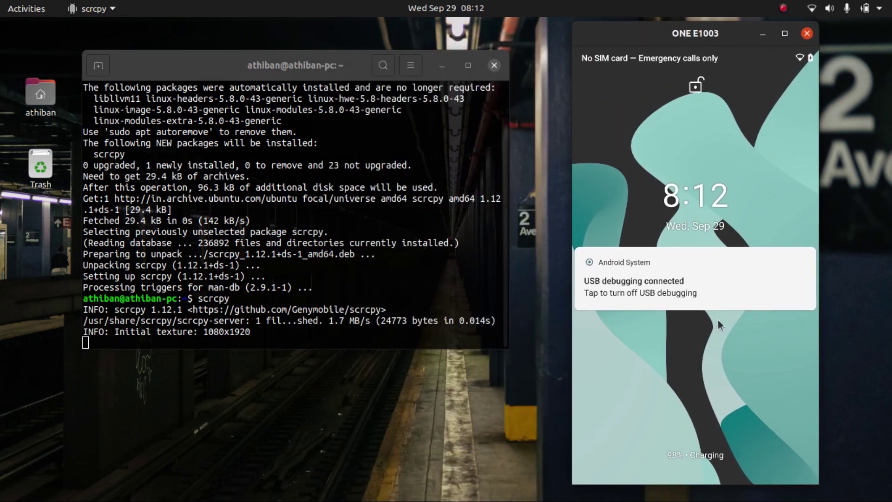
pyautogui.moveTo(721, 362); pyautogui.dragTo(753, 85)
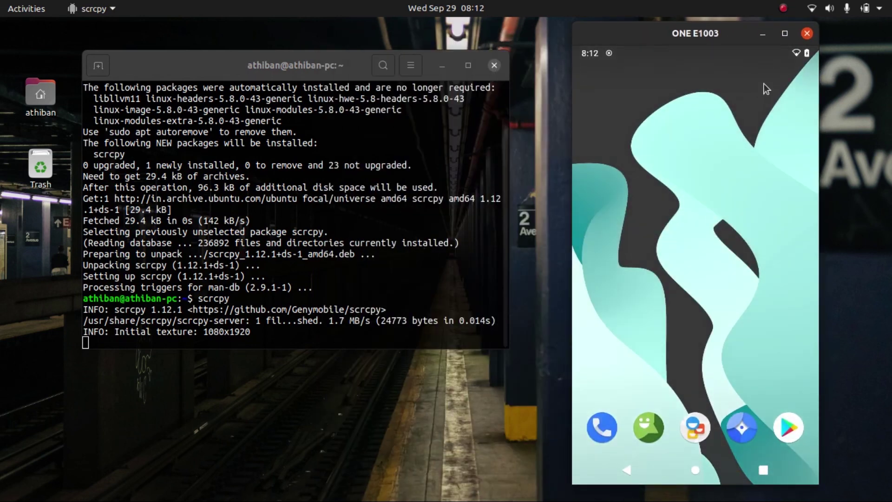